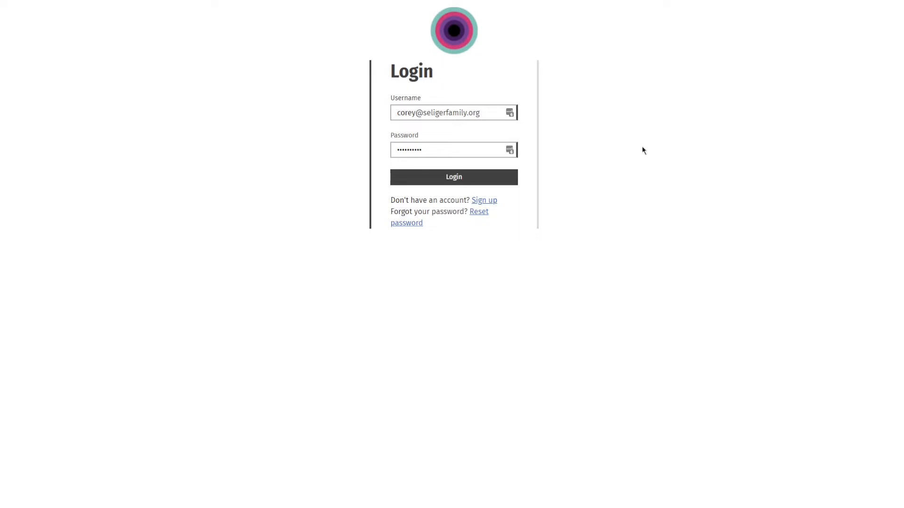
# Log in with the filled-in credentials and open the 2022 Tippecanoe County 4-H Handbook.
pyautogui.click(461, 179)
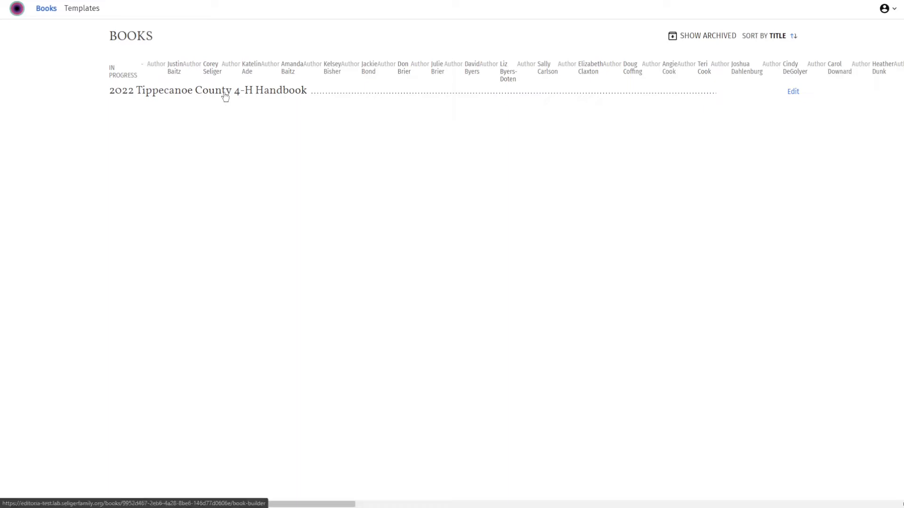
pyautogui.click(197, 94)
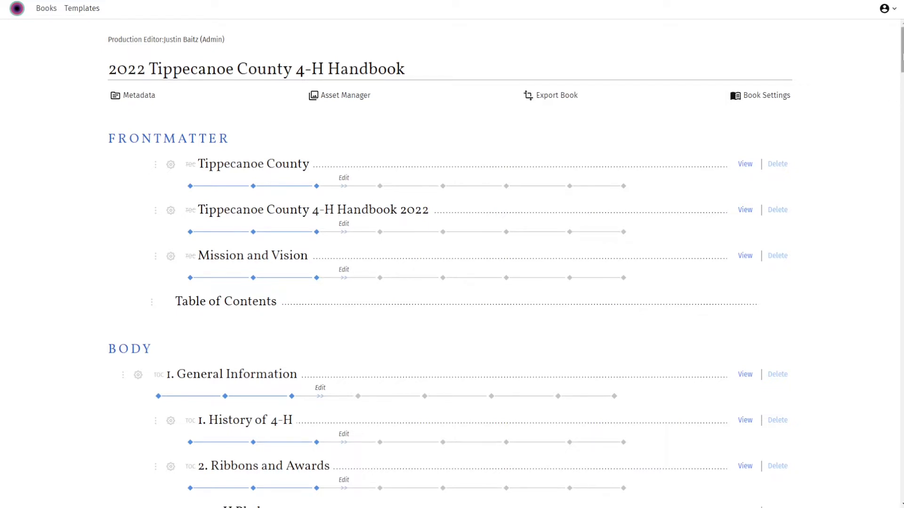
# Find the Computers chapter in the handbook's body and open it in the editor.
pyautogui.moveTo(903, 54)
pyautogui.mouseDown()
pyautogui.moveTo(902, 469)
pyautogui.moveTo(892, 57)
pyautogui.mouseUp()
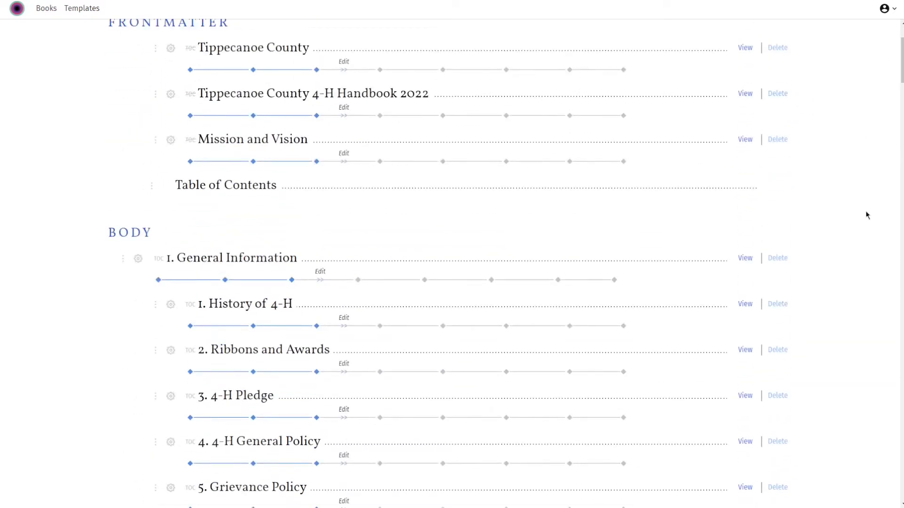
pyautogui.scroll(-10, 867, 215)
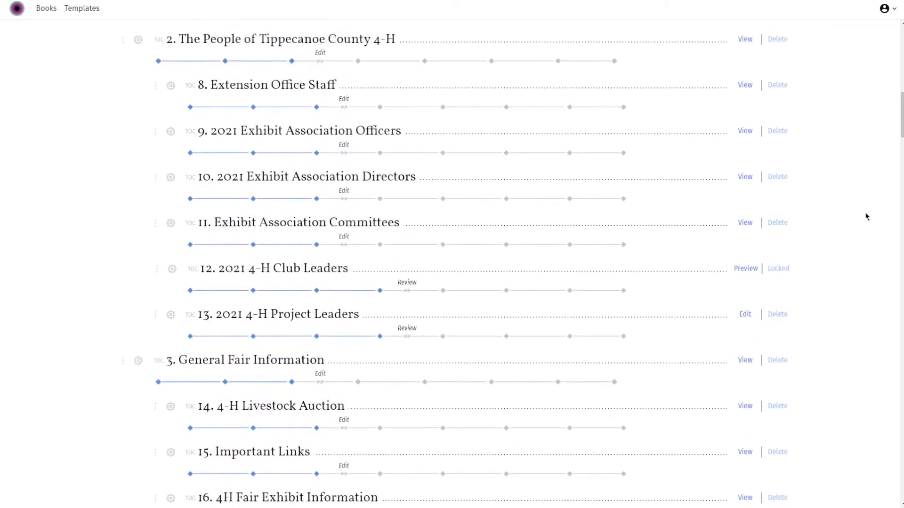
pyautogui.scroll(-2, 867, 217)
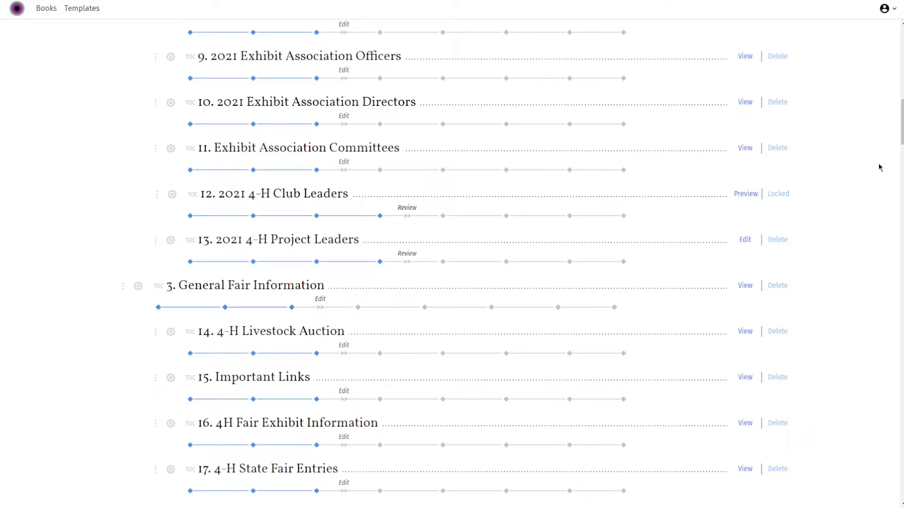
pyautogui.scroll(-9, 889, 170)
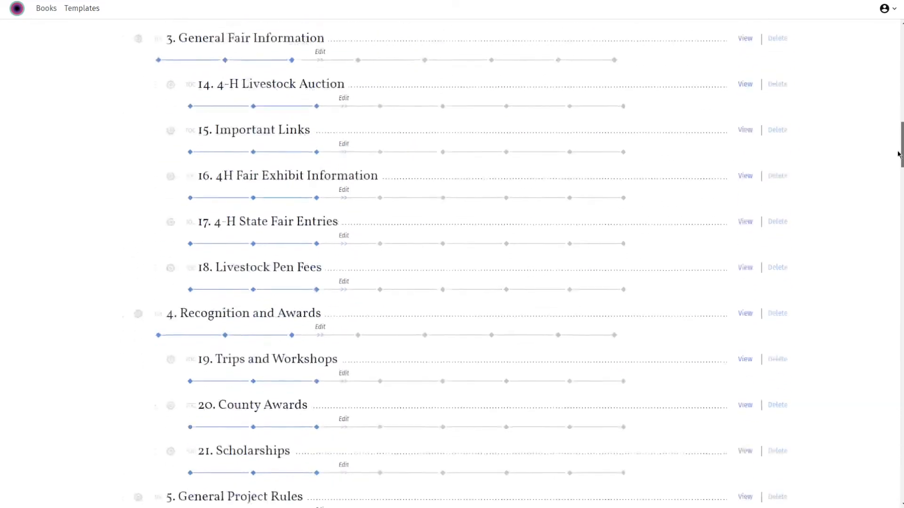
pyautogui.moveTo(894, 169); pyautogui.dragTo(893, 259)
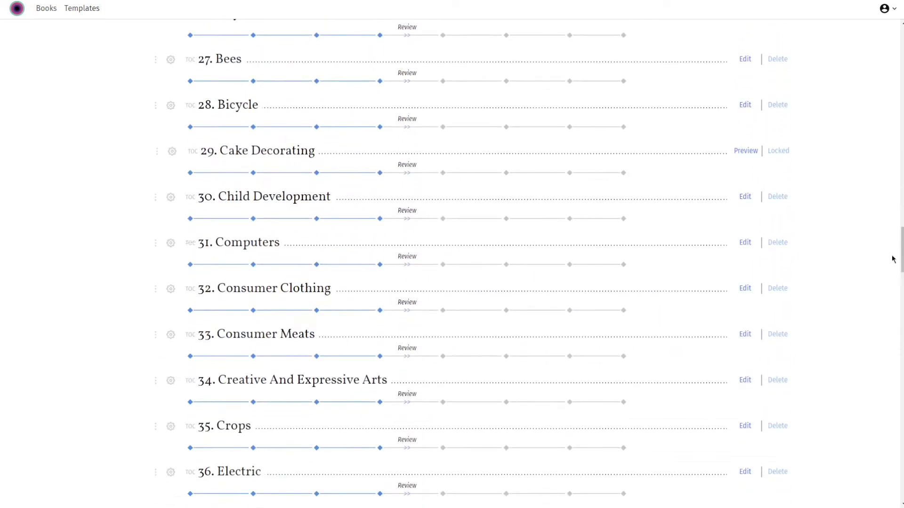
pyautogui.click(246, 245)
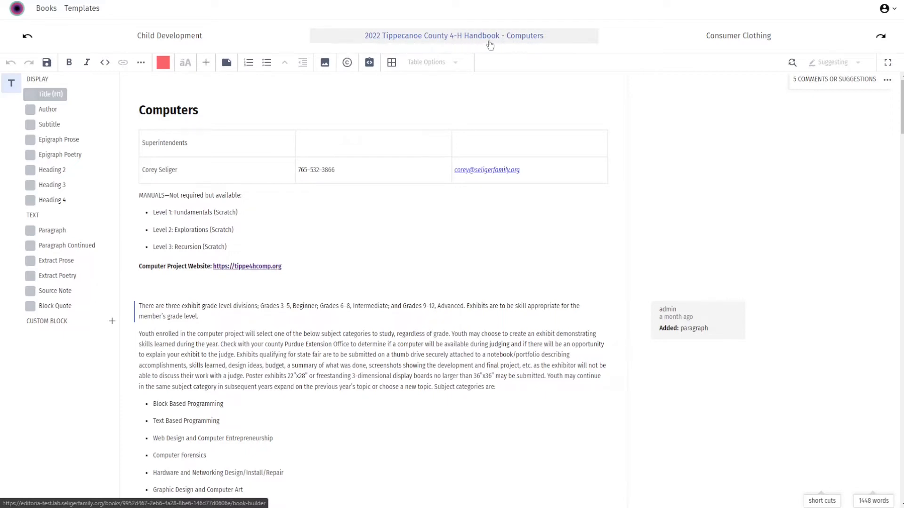
# Review the Computers chapter, checking the manuals list, the project website line and the bulleted skill lists under Blocked Based Programming.
pyautogui.click(440, 38)
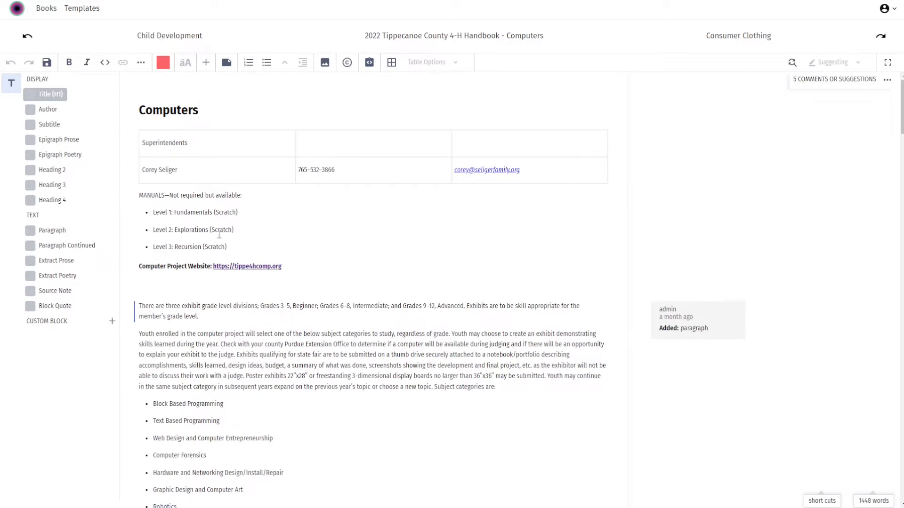
pyautogui.scroll(-2, 386, 272)
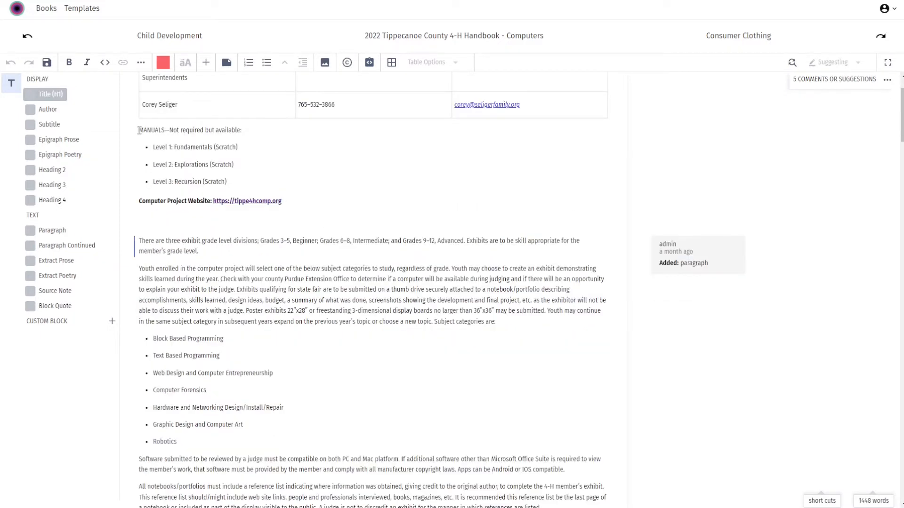
pyautogui.moveTo(139, 130); pyautogui.dragTo(245, 179)
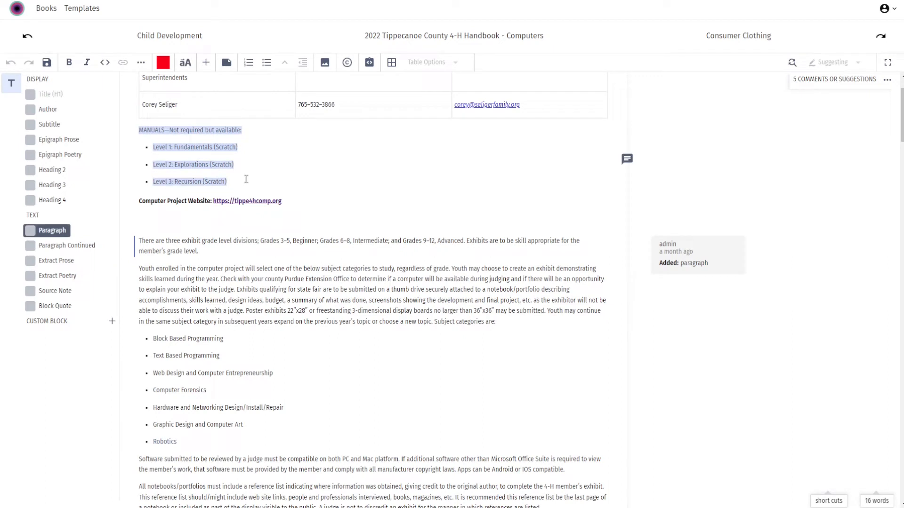
pyautogui.click(280, 152)
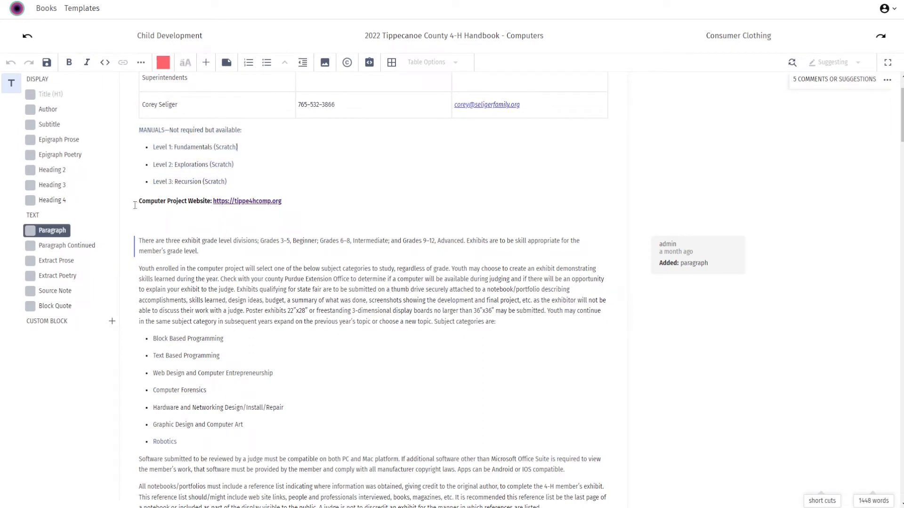
pyautogui.moveTo(137, 203); pyautogui.dragTo(299, 205)
pyautogui.click(279, 171)
pyautogui.scroll(-2, 321, 190)
pyautogui.scroll(-2, 321, 190)
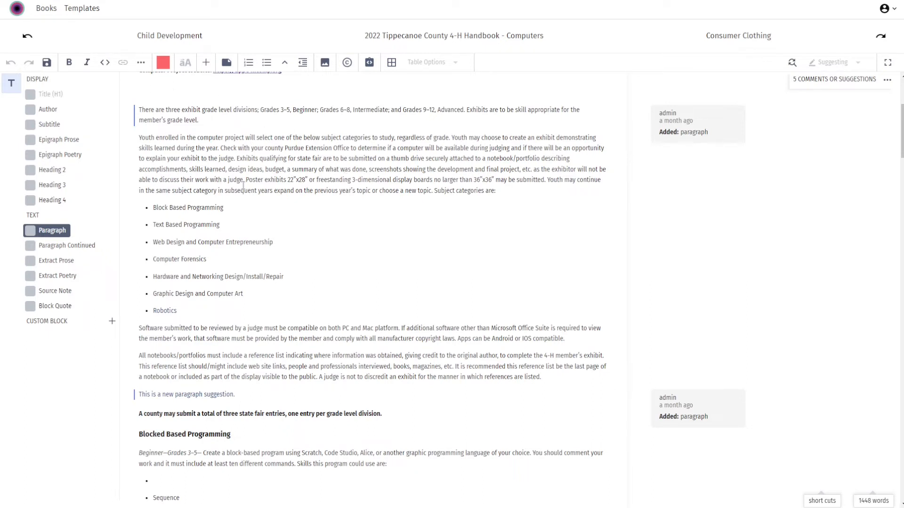
pyautogui.scroll(-1, 394, 204)
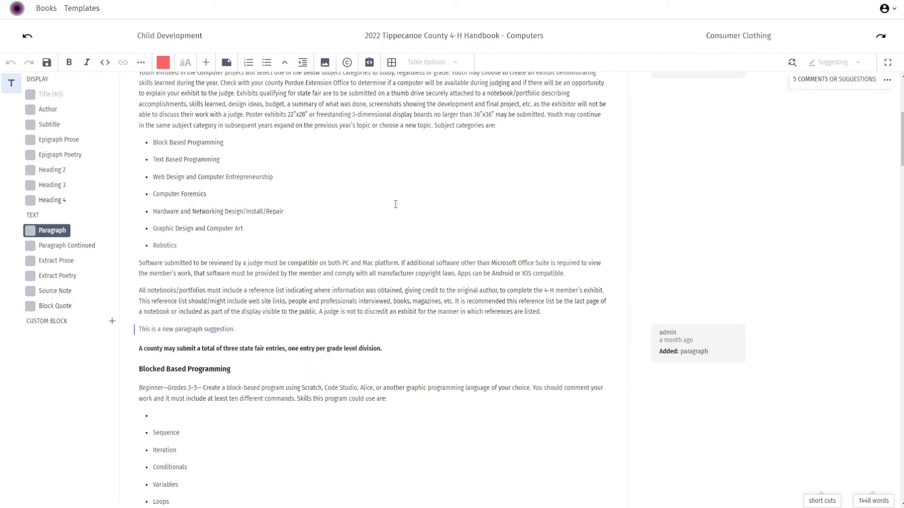
pyautogui.scroll(-4, 395, 204)
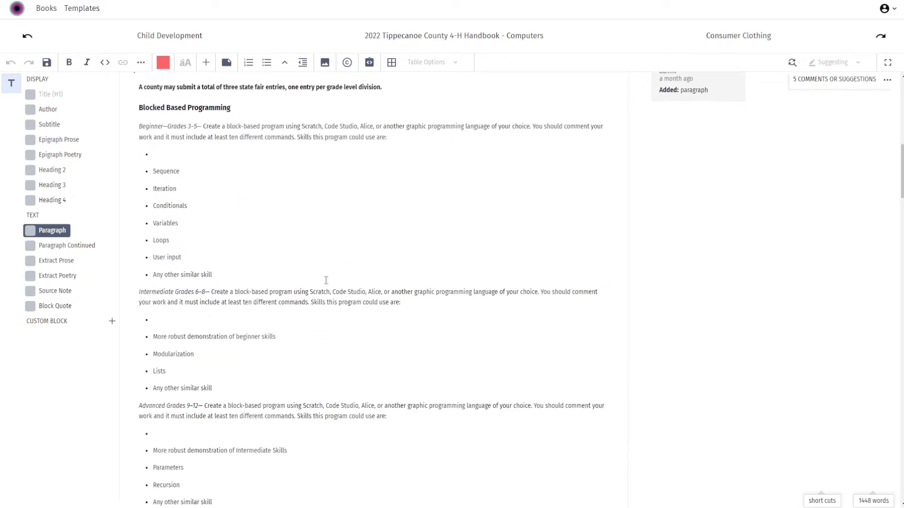
pyautogui.click(148, 156)
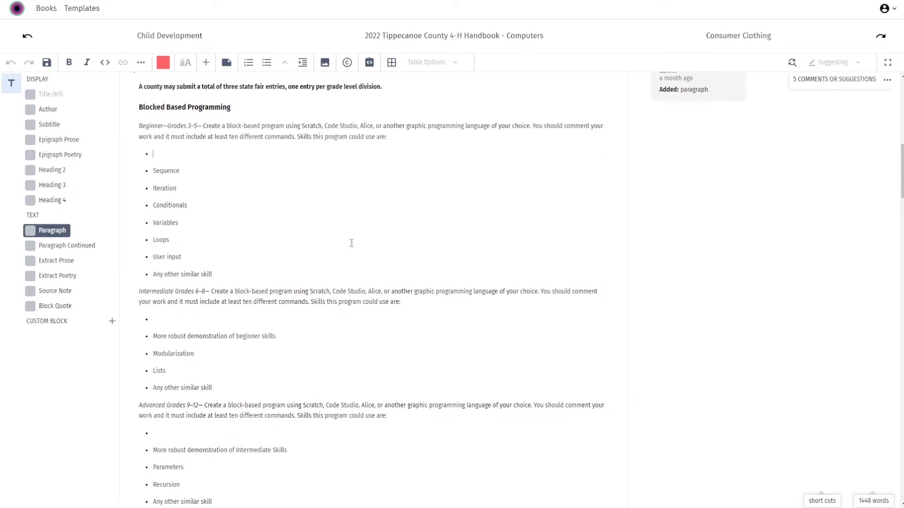
pyautogui.scroll(-1, 351, 243)
pyautogui.scroll(10, 346, 253)
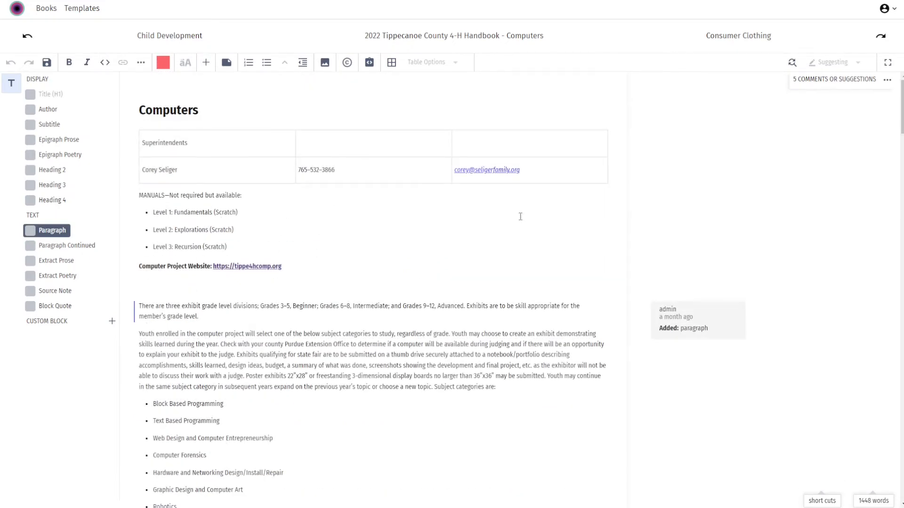
# Add the paragraph "This is a new paragraph within the document." below the paragraph on software submitted for judging.
pyautogui.scroll(-4, 416, 266)
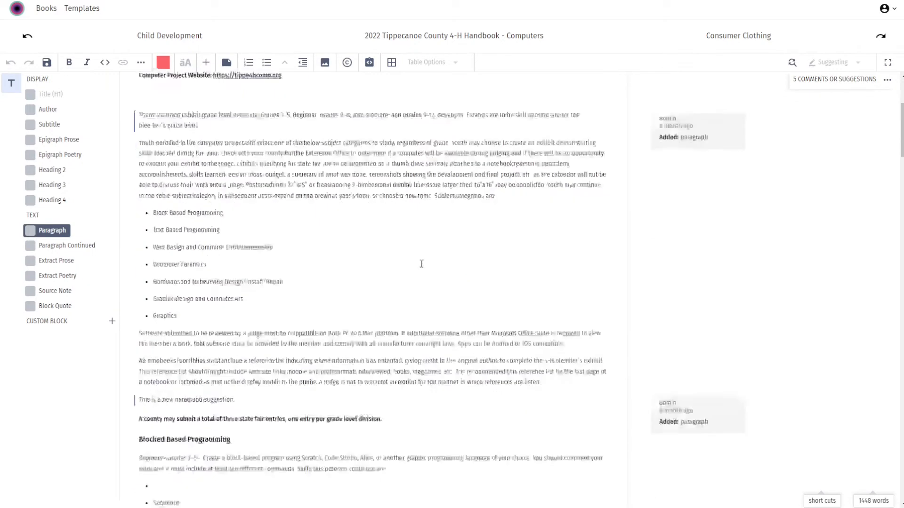
pyautogui.click(581, 273)
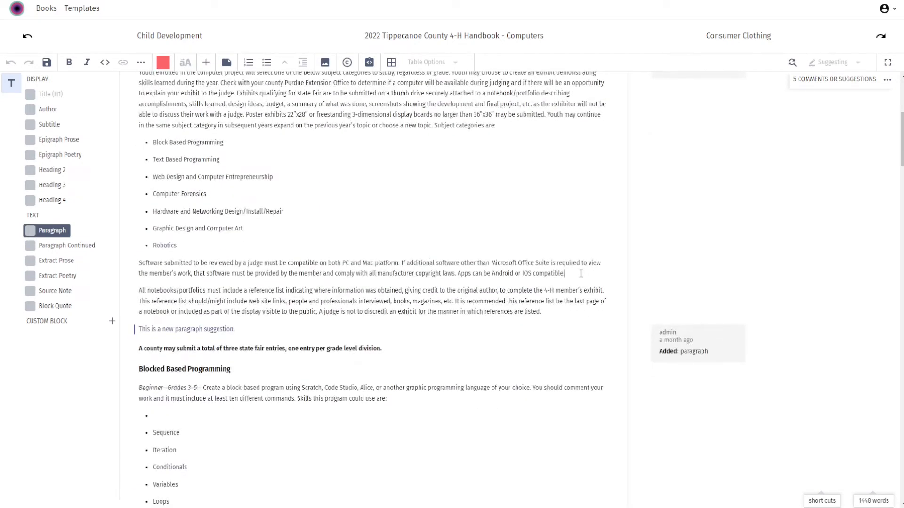
pyautogui.press('Return')
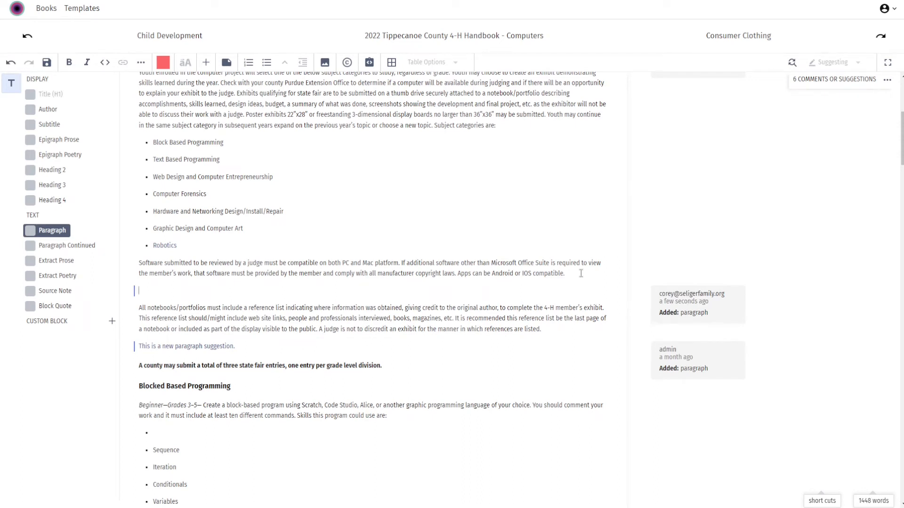
pyautogui.write('This is a new paragraph within')
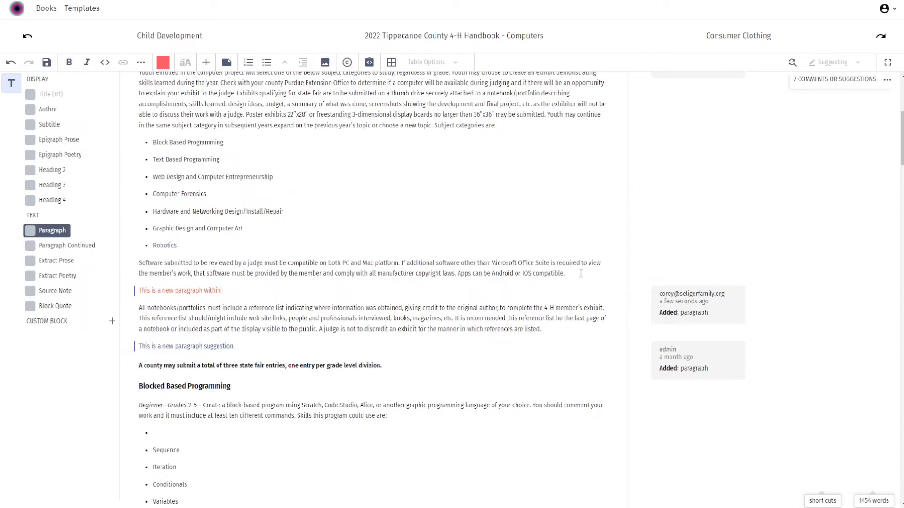
pyautogui.write(' the document.')
# Delete the sentence "Apps can be Android or IOS compatible." from the paragraph on software submitted for judging.
pyautogui.doubleClick(460, 273)
pyautogui.moveTo(481, 273); pyautogui.dragTo(568, 271)
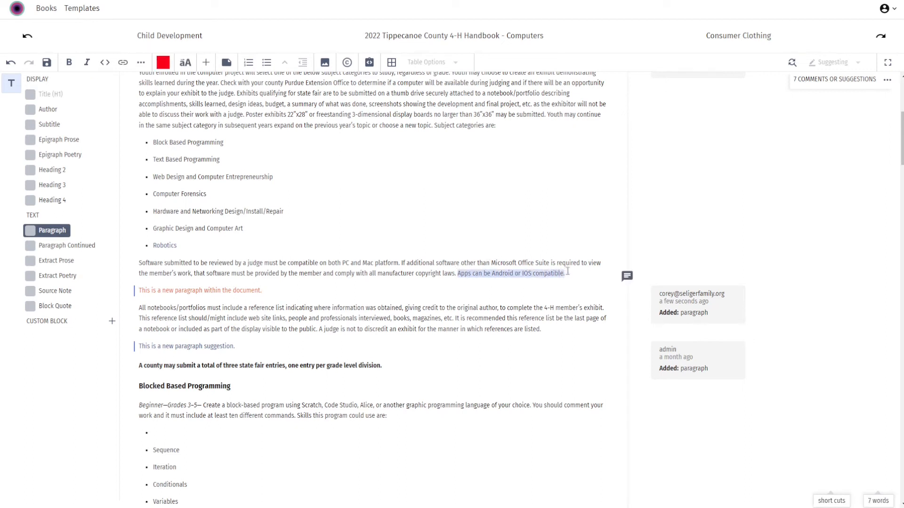
pyautogui.press('Delete')
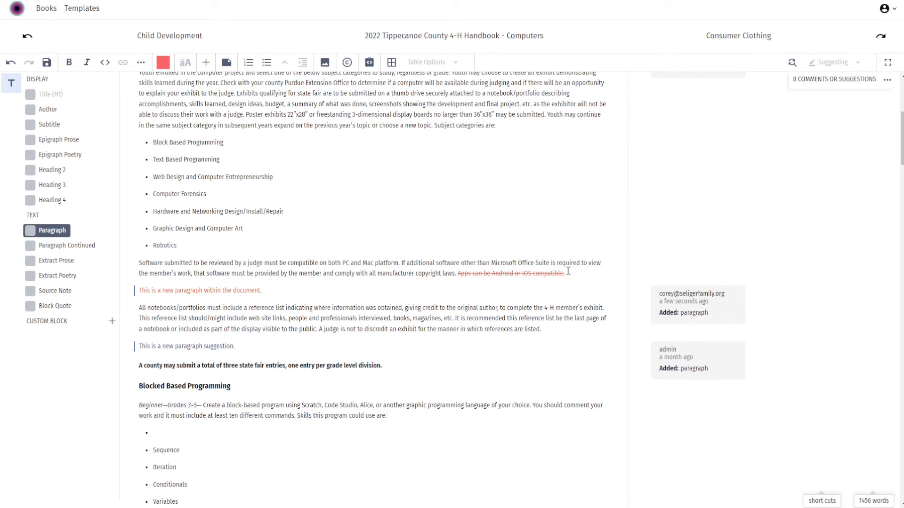
# Post the comment "This is a comment about the text." on the sentence about youth continuing in the same subject category.
pyautogui.scroll(-2, 553, 271)
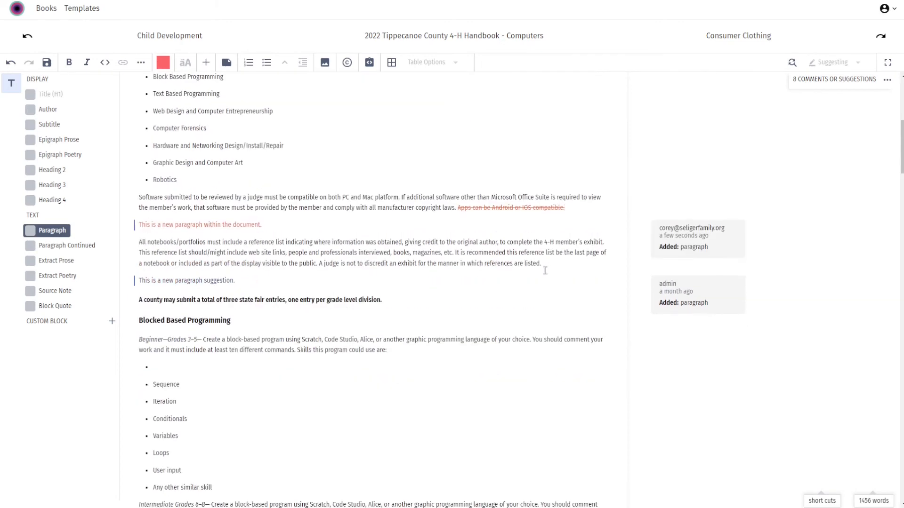
pyautogui.scroll(8, 544, 272)
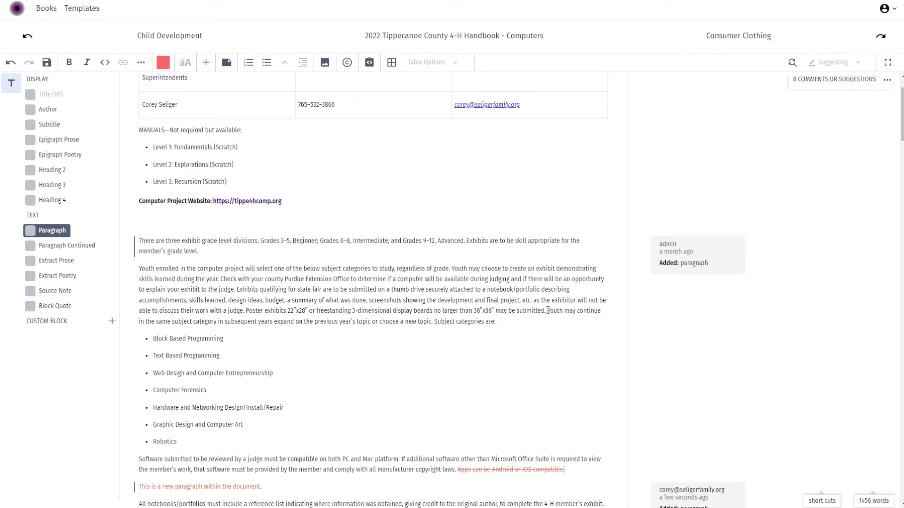
pyautogui.moveTo(547, 311); pyautogui.dragTo(432, 324)
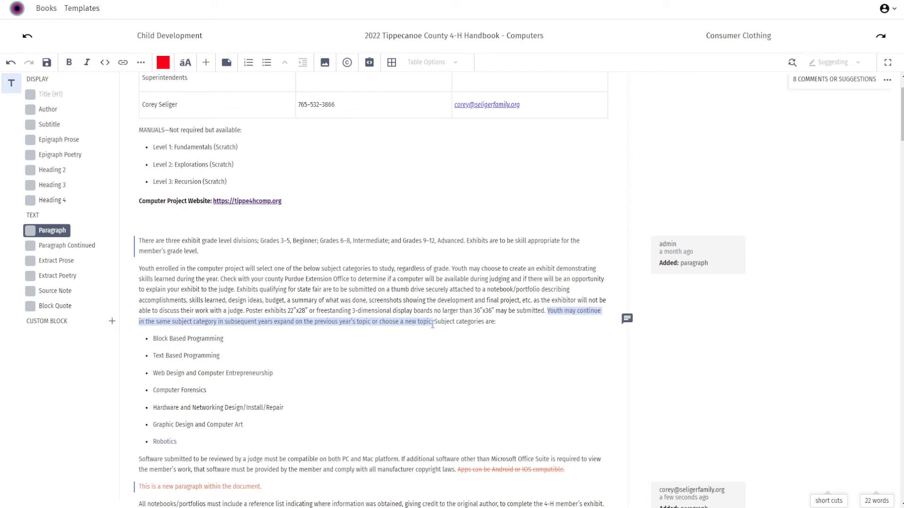
pyautogui.click(627, 322)
pyautogui.click(627, 321)
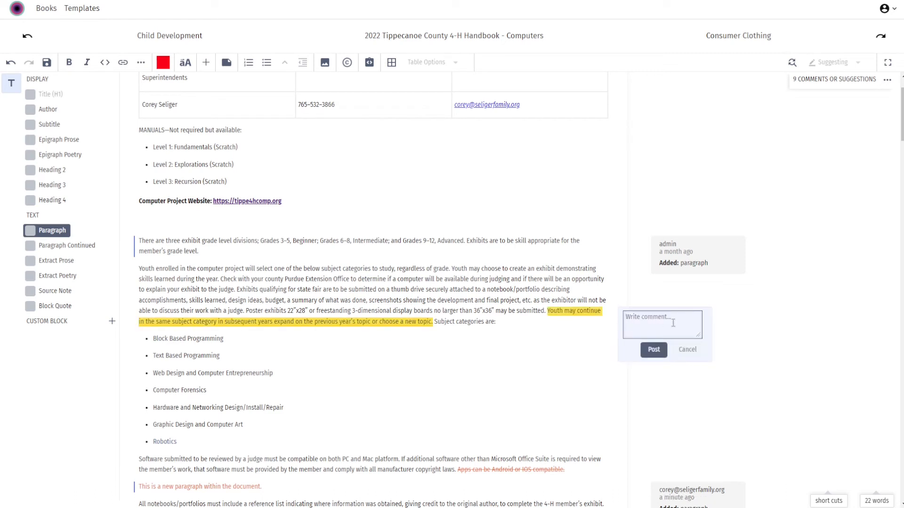
pyautogui.write('This is a comment.about the xte')
pyautogui.press('BackSpace')
pyautogui.press('BackSpace')
pyautogui.press('BackSpace')
pyautogui.write('text.')
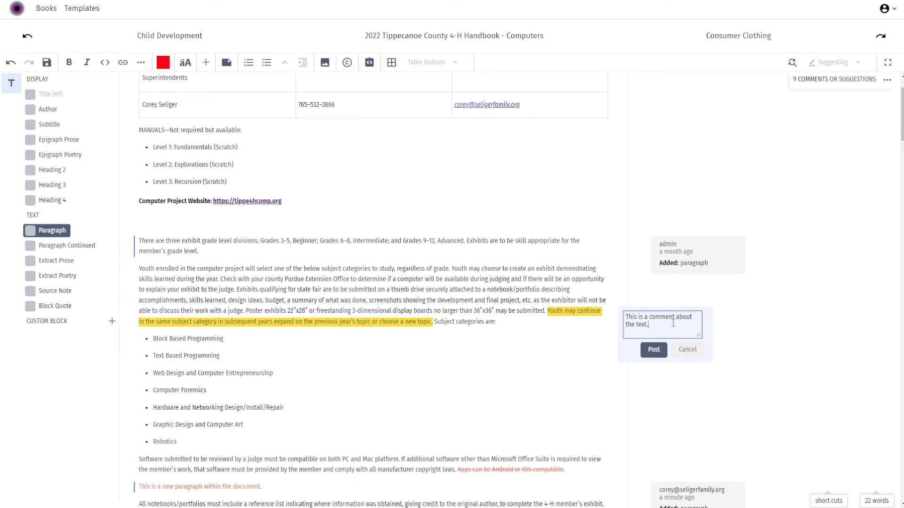
pyautogui.click(653, 349)
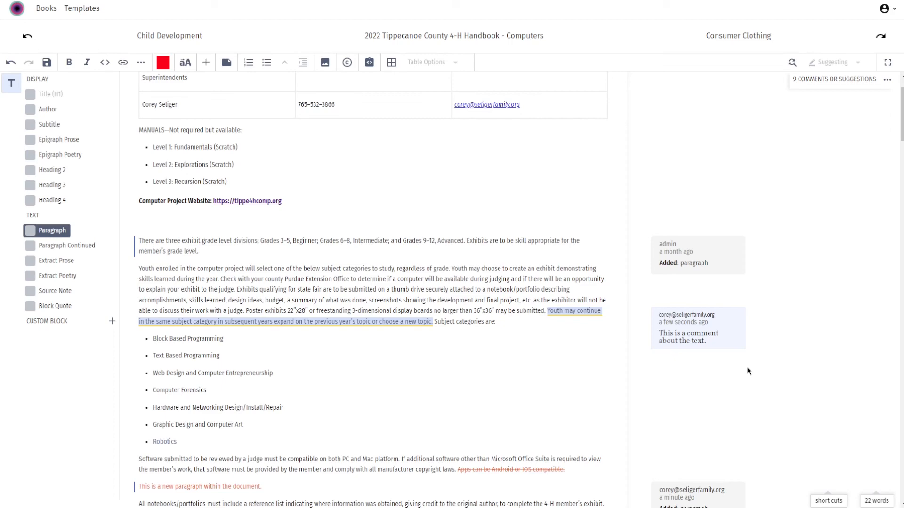
# Hide the chapter's suggestions to view the clean text, and show them again.
pyautogui.scroll(-1, 708, 296)
pyautogui.click(883, 83)
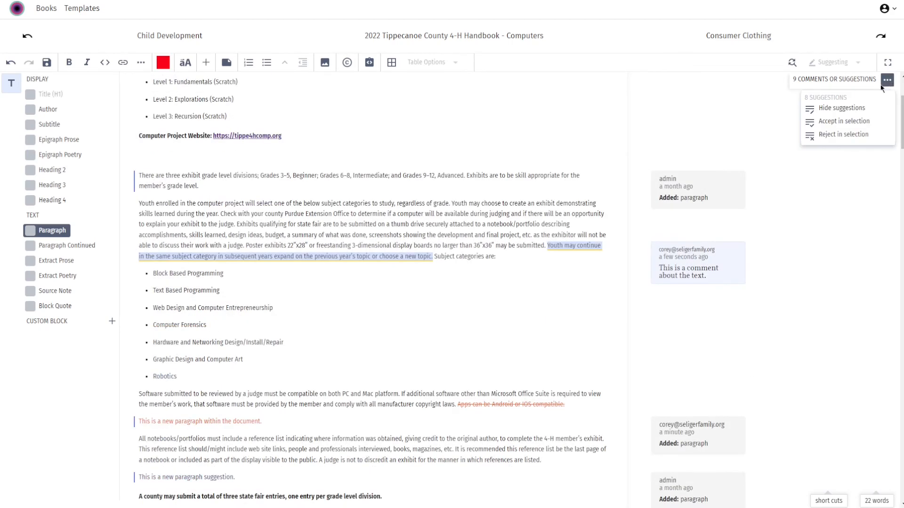
pyautogui.click(842, 109)
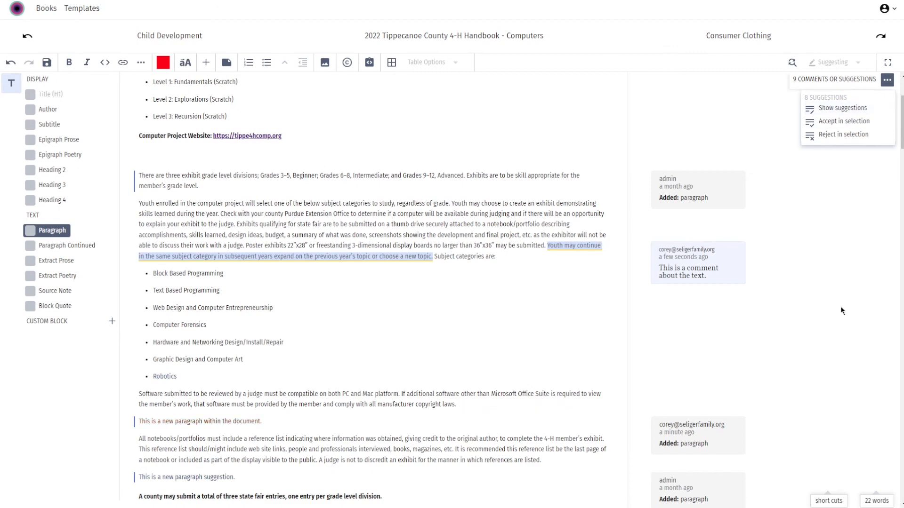
pyautogui.scroll(-3, 840, 306)
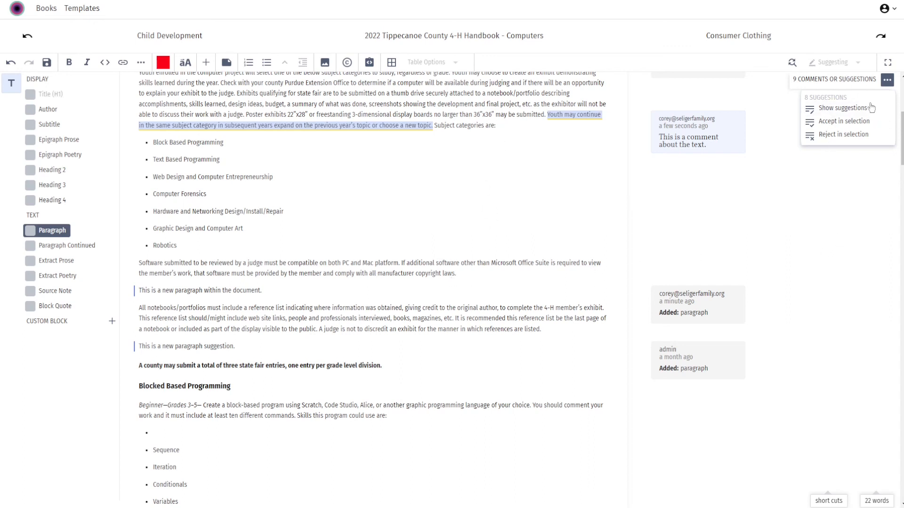
pyautogui.click(842, 109)
pyautogui.click(851, 112)
pyautogui.click(851, 111)
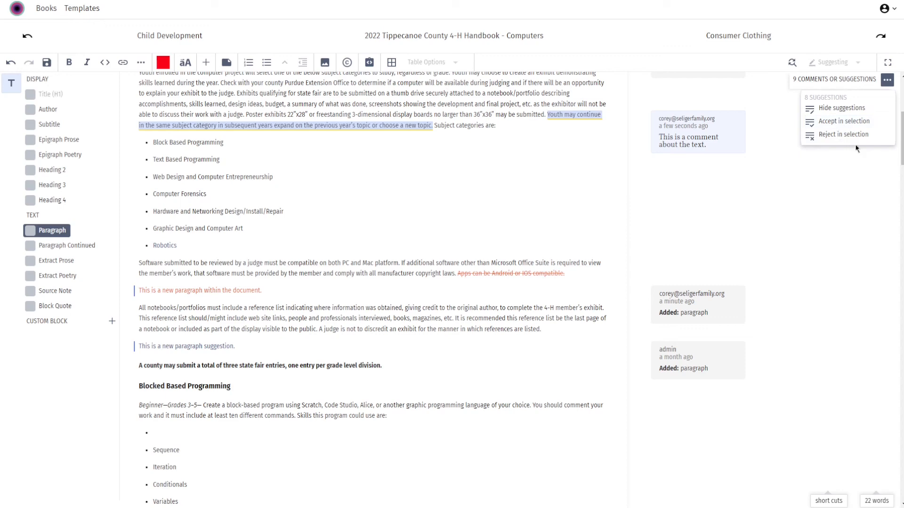
pyautogui.click(887, 83)
pyautogui.scroll(-12, 828, 208)
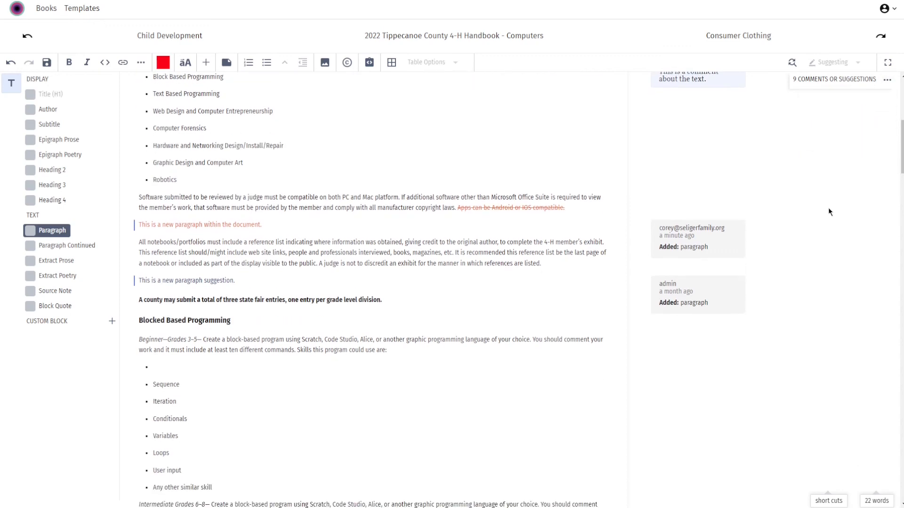